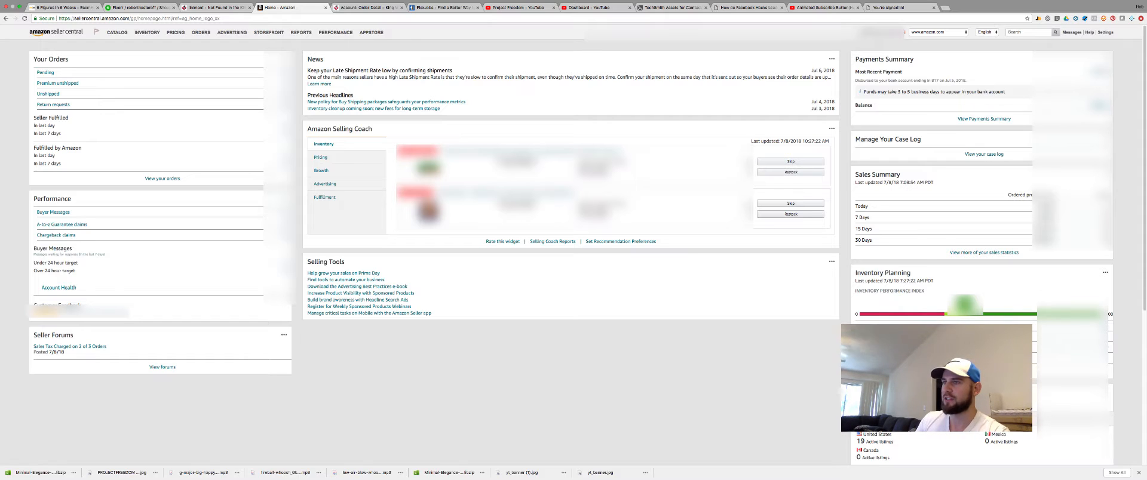
# Step: Open the inventory management page and start sending or replenishing inventory for the first listed out-of-stock product
pyautogui.moveTo(145, 33)
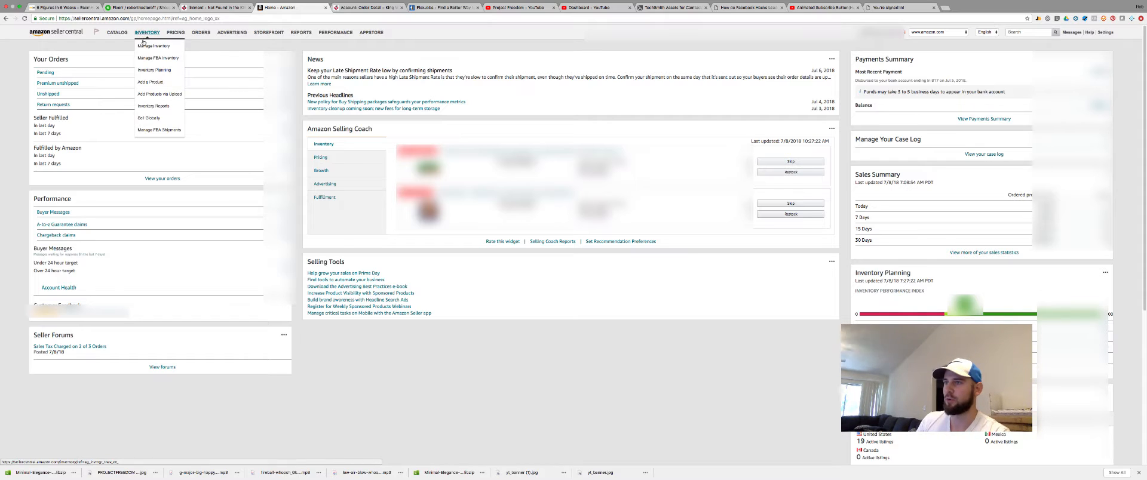
pyautogui.click(146, 47)
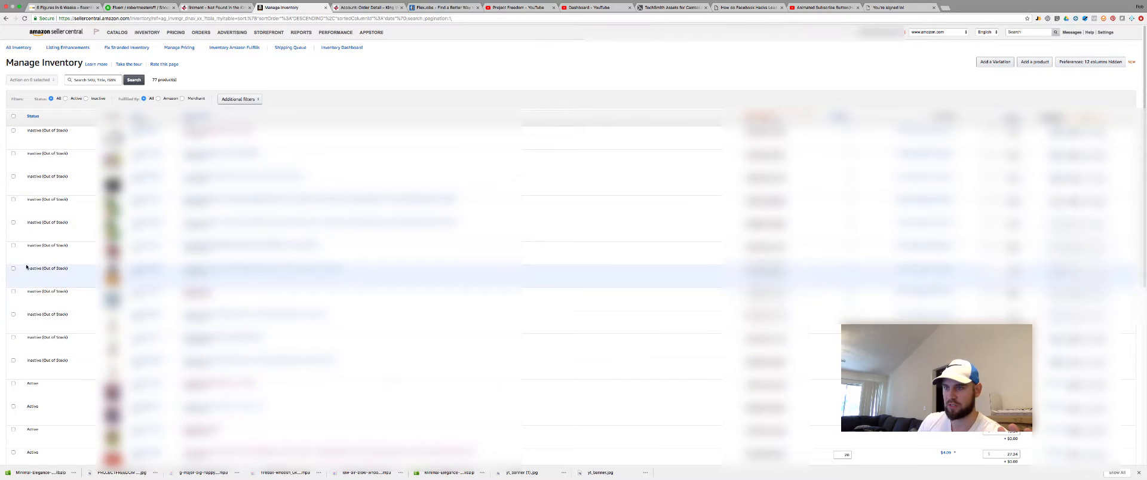
pyautogui.click(13, 131)
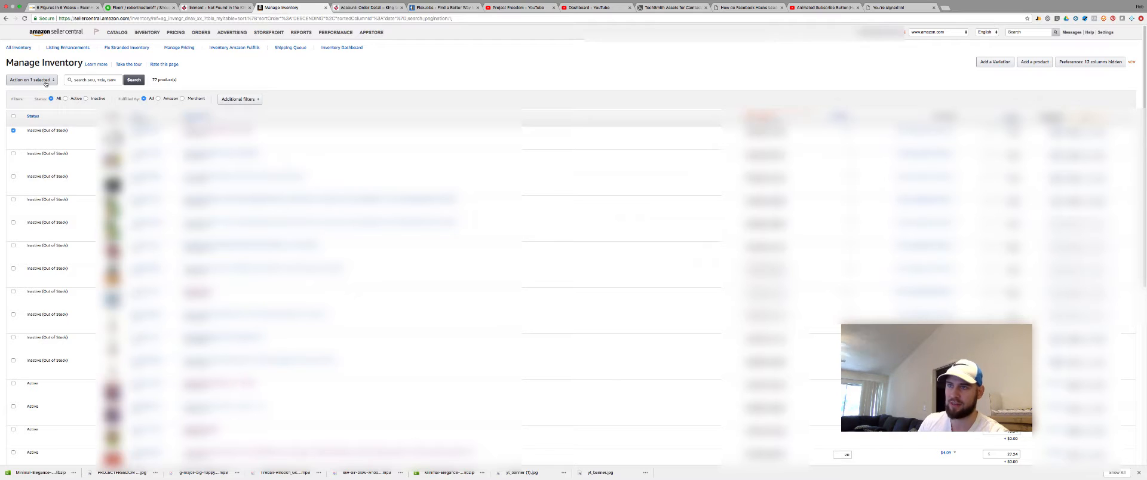
pyautogui.click(43, 82)
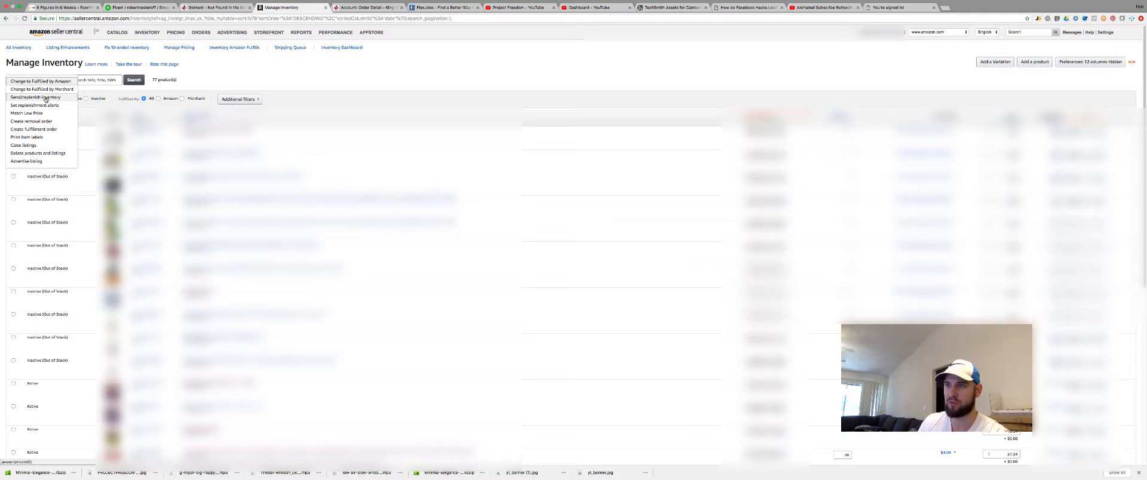
pyautogui.click(45, 99)
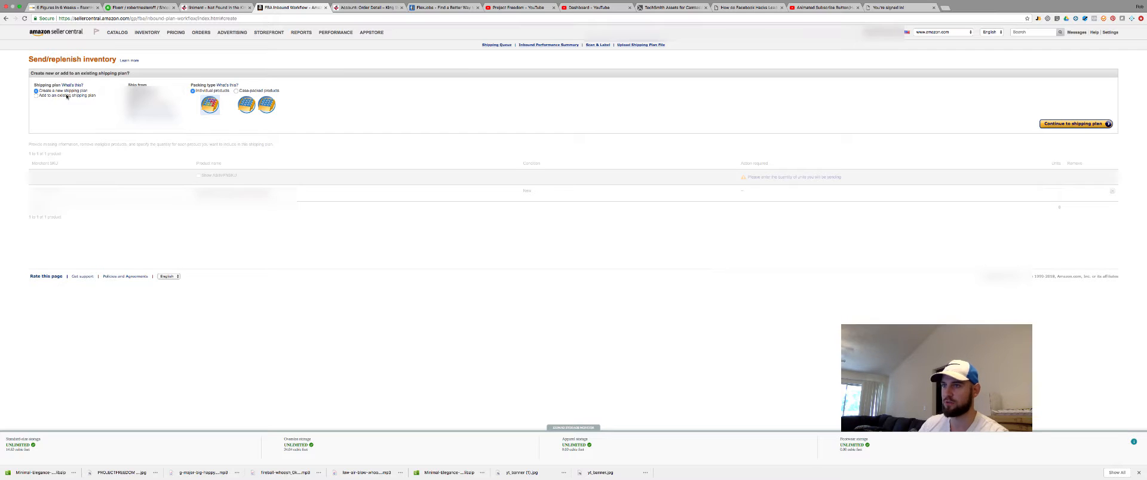
# Step: Continue with a new shipping plan for individual products, set the quantity to 10 units and proceed to product preparation
pyautogui.click(1059, 125)
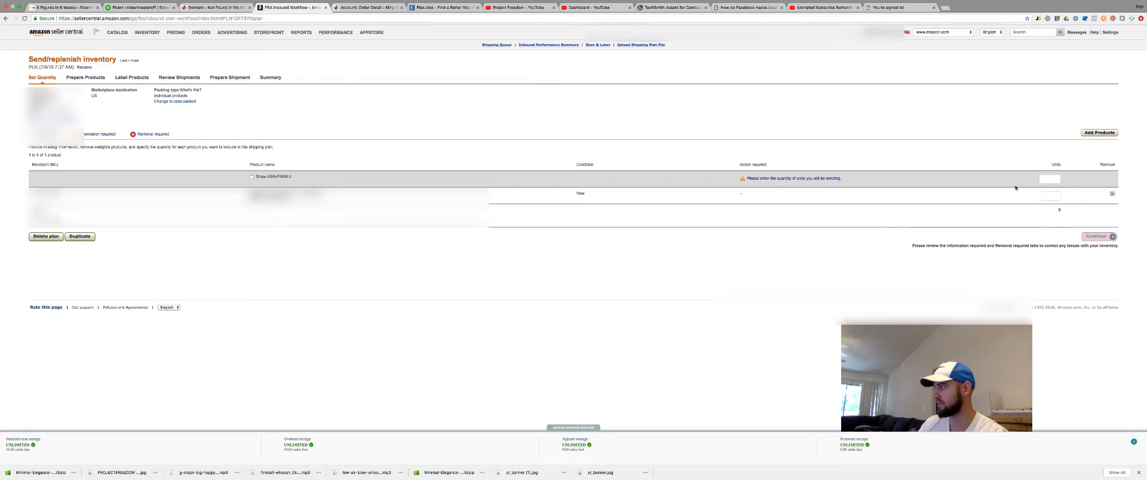
pyautogui.click(1042, 180)
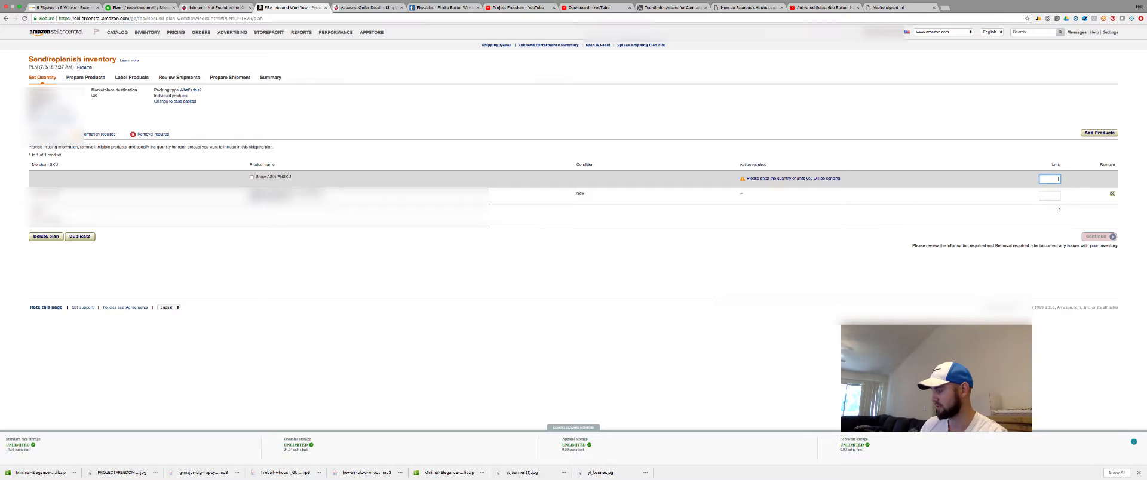
pyautogui.write('10')
pyautogui.click(1090, 236)
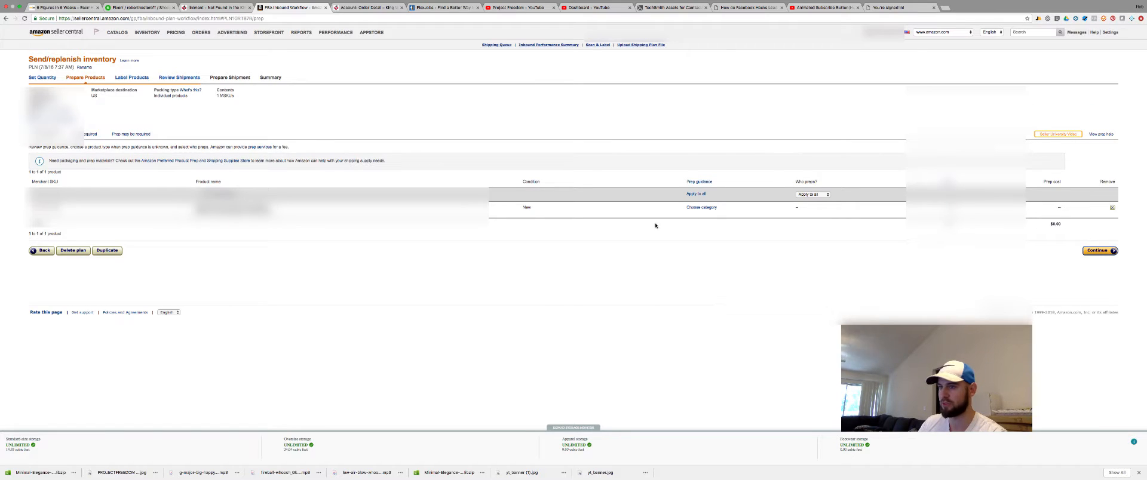
# Step: Set the product's prep category to No Prep Needed and continue to shipment review, keeping Amazon as the labeler
pyautogui.click(701, 207)
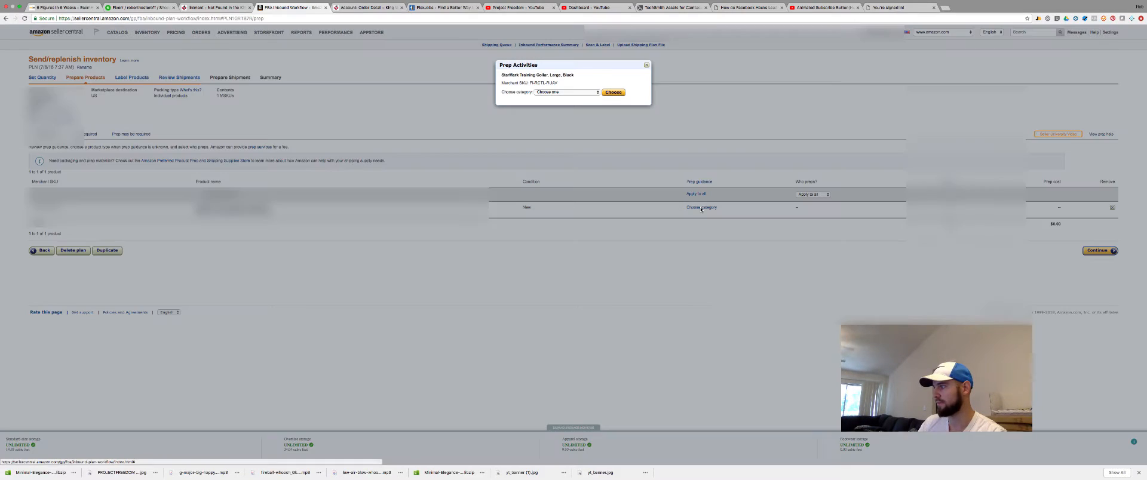
pyautogui.click(559, 92)
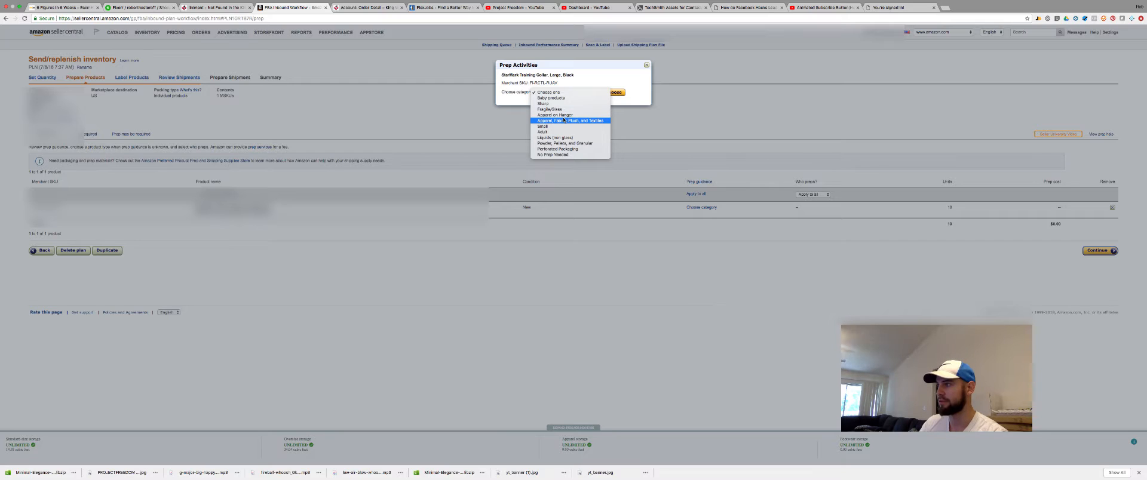
pyautogui.click(581, 156)
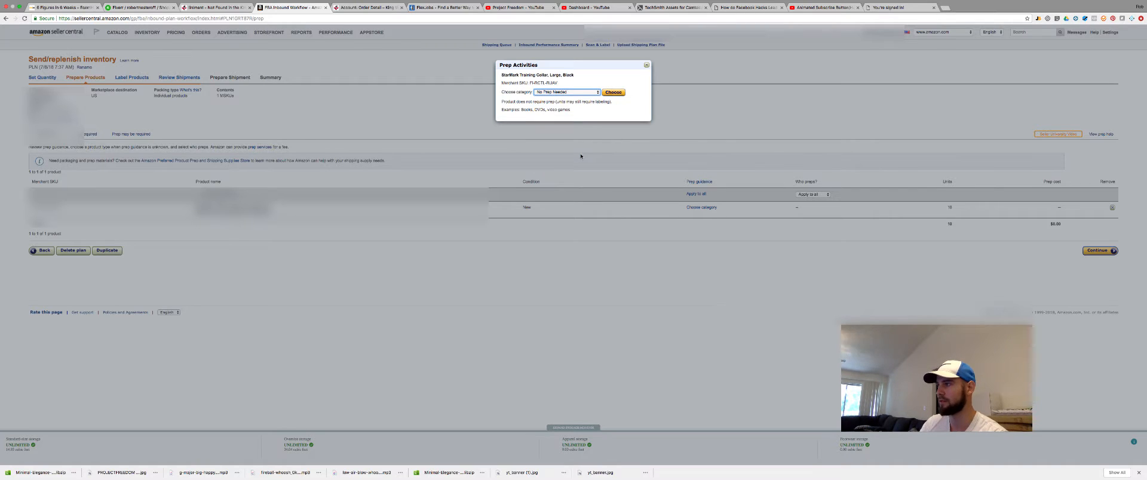
pyautogui.click(609, 94)
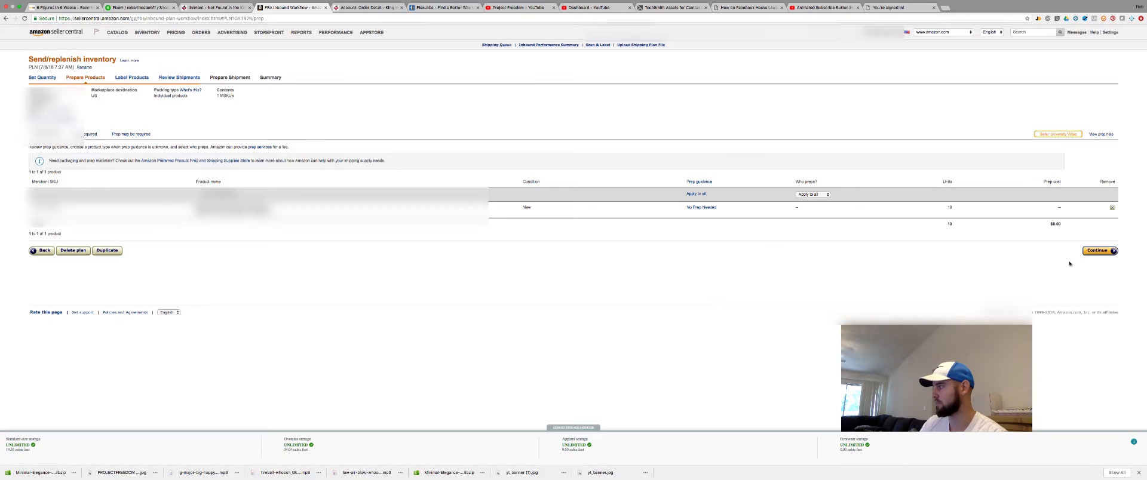
pyautogui.click(1097, 251)
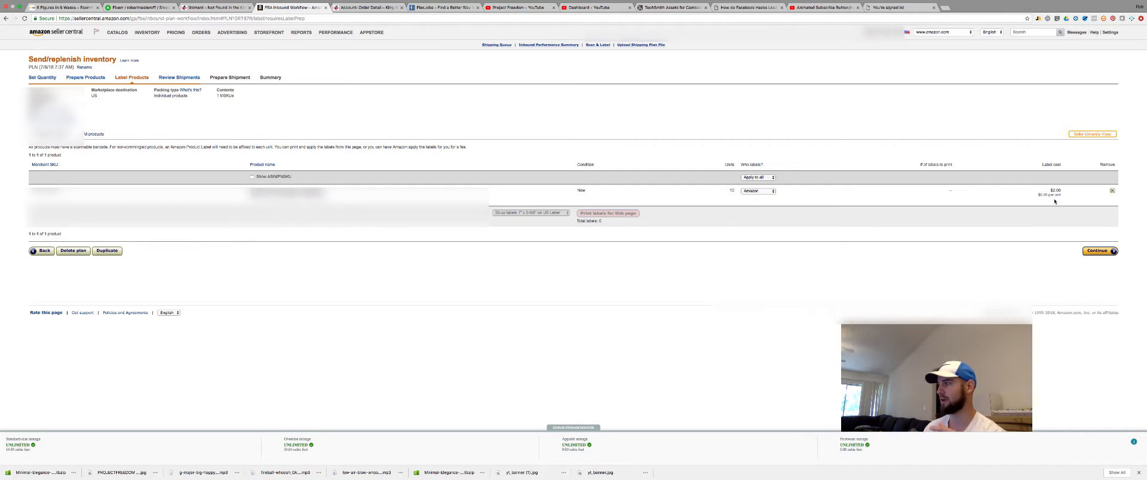
pyautogui.click(1096, 251)
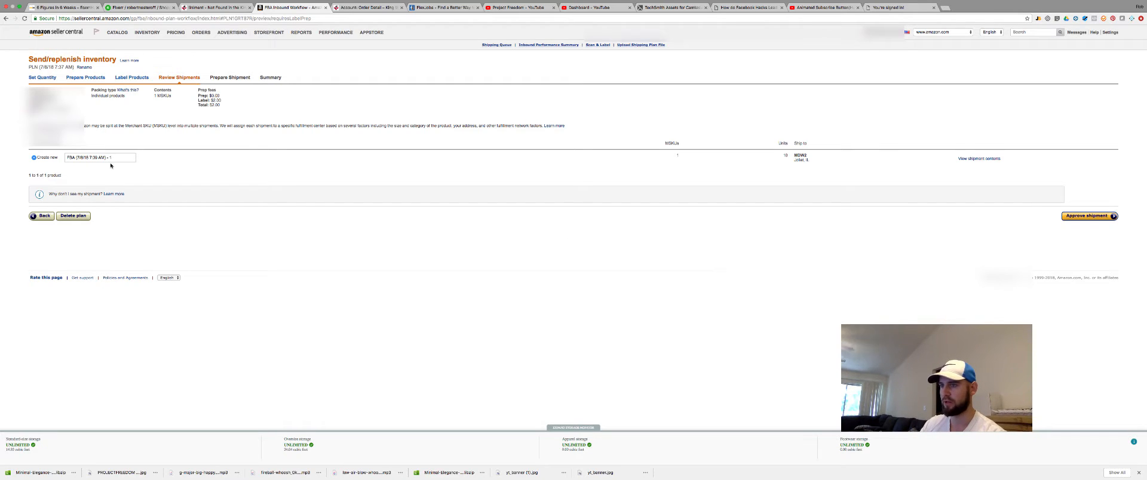
# Step: Name the new shipment "product -10" and approve it
pyautogui.moveTo(114, 158); pyautogui.dragTo(62, 155)
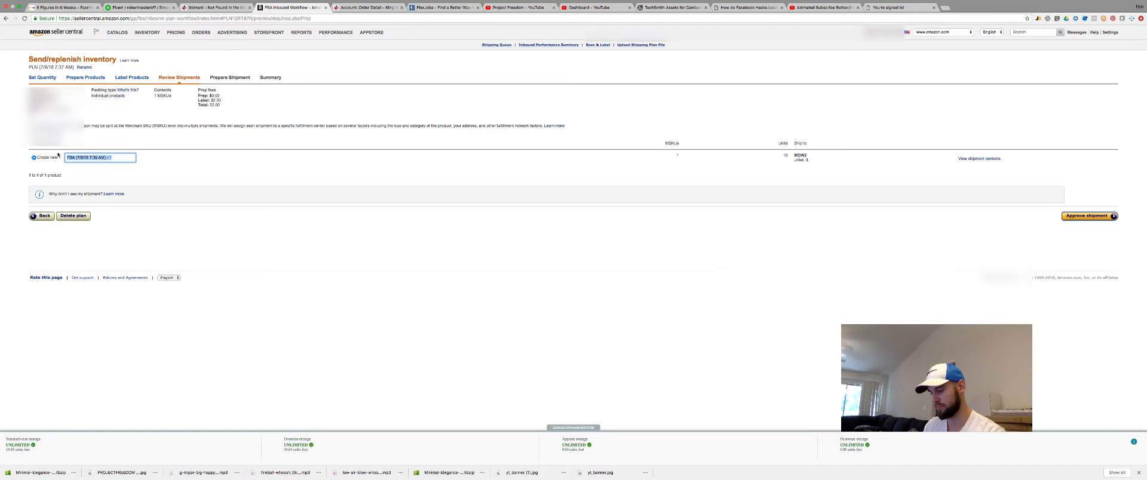
pyautogui.write('product -10')
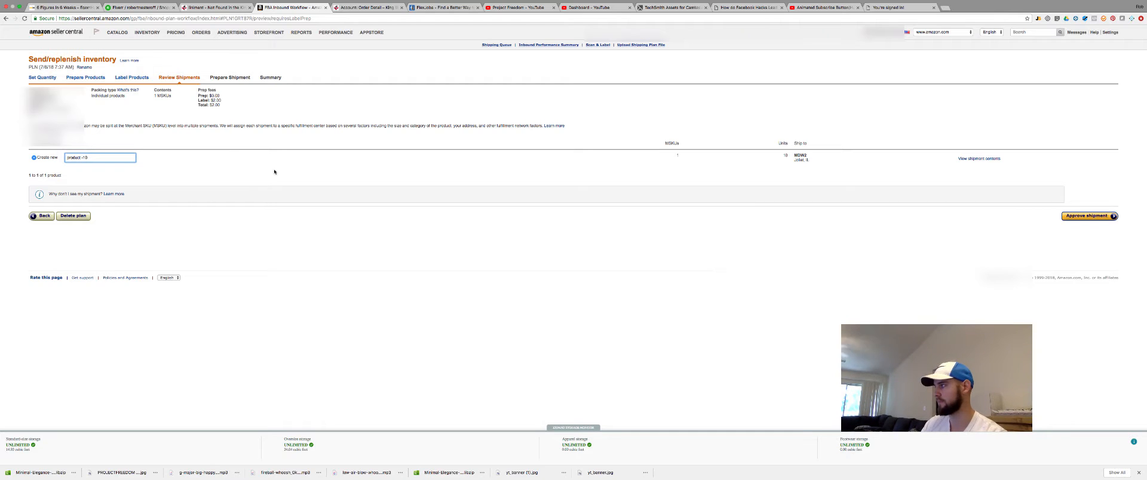
pyautogui.click(1076, 218)
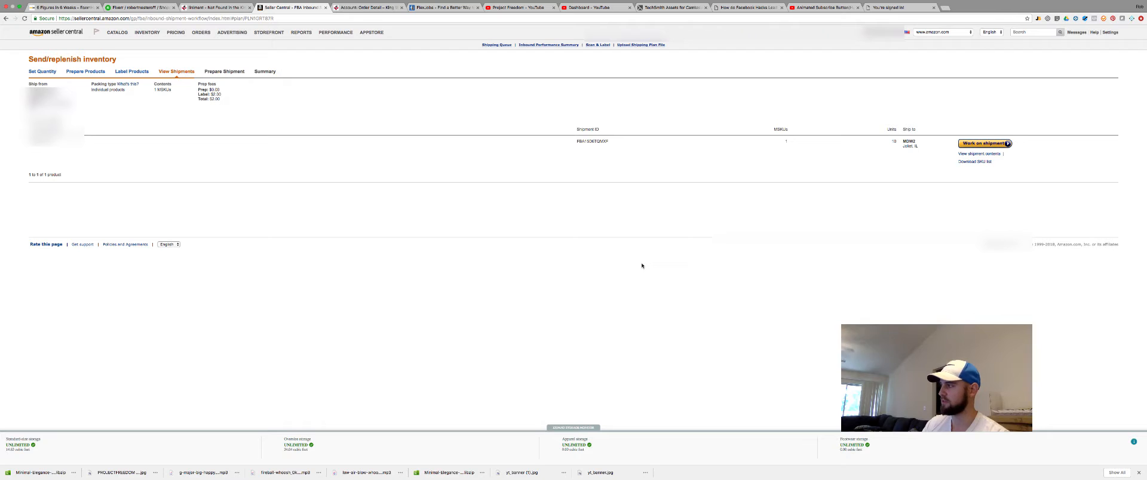
# Step: Start working on the approved shipment and set its packing to Everything in one box
pyautogui.click(983, 143)
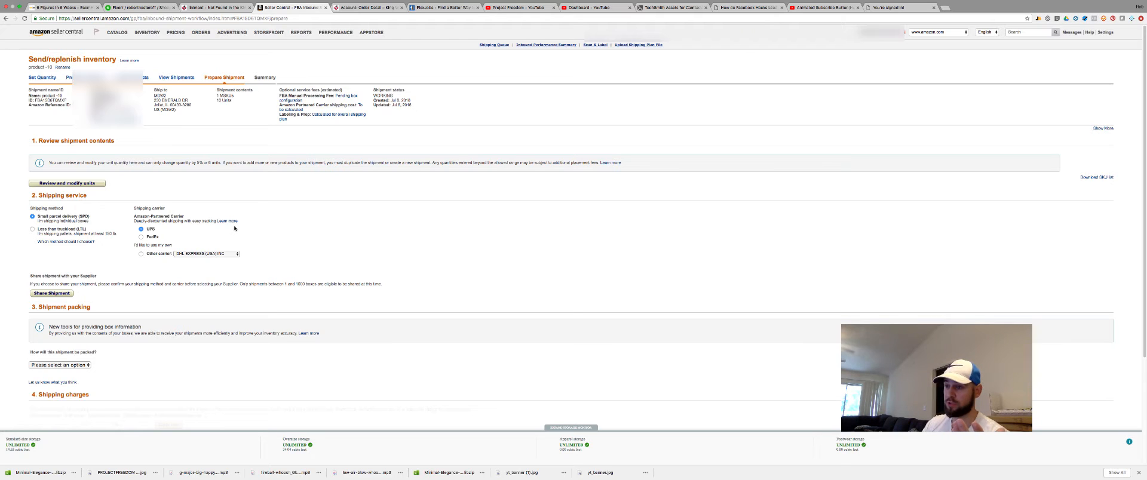
pyautogui.scroll(-1, 234, 227)
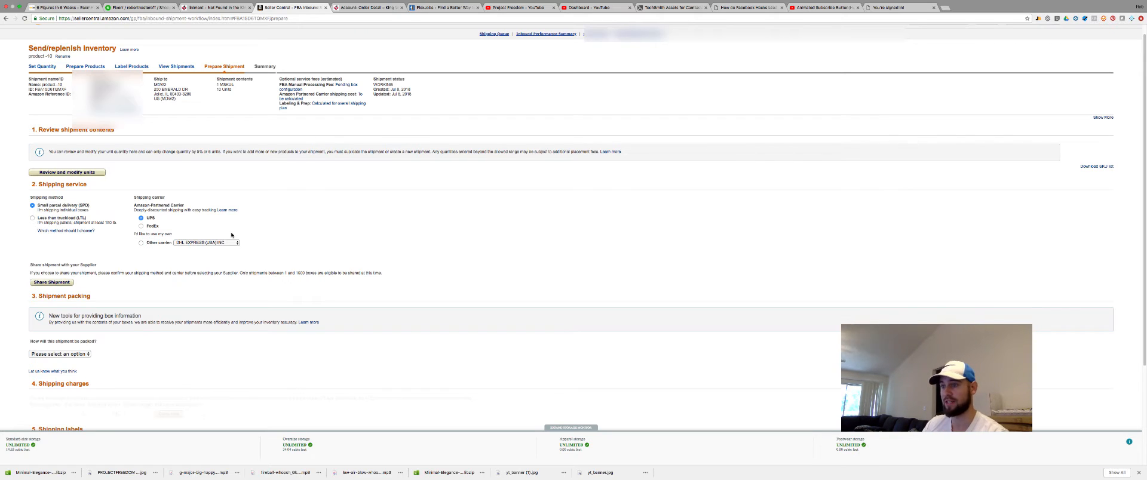
pyautogui.click(74, 354)
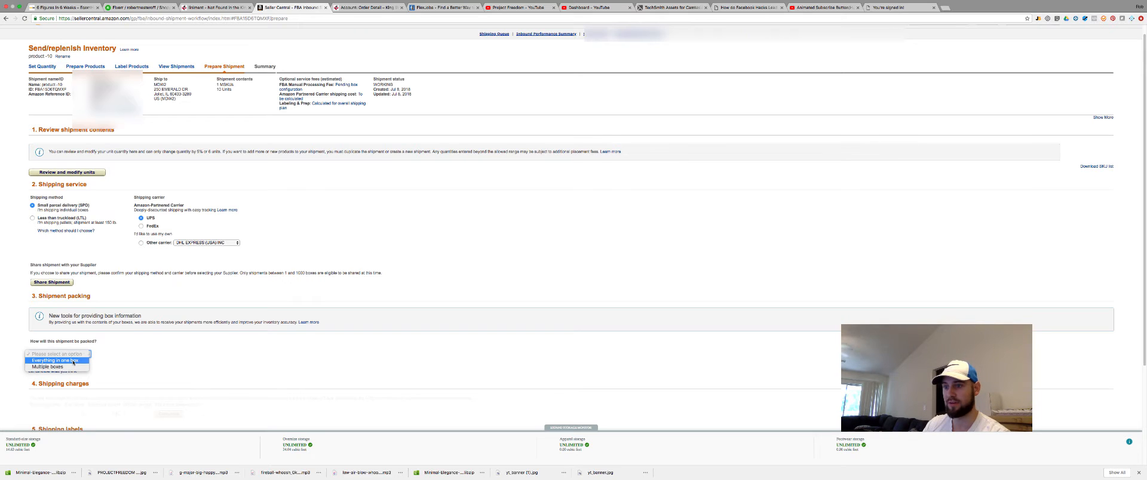
pyautogui.click(74, 361)
pyautogui.scroll(-3, 395, 375)
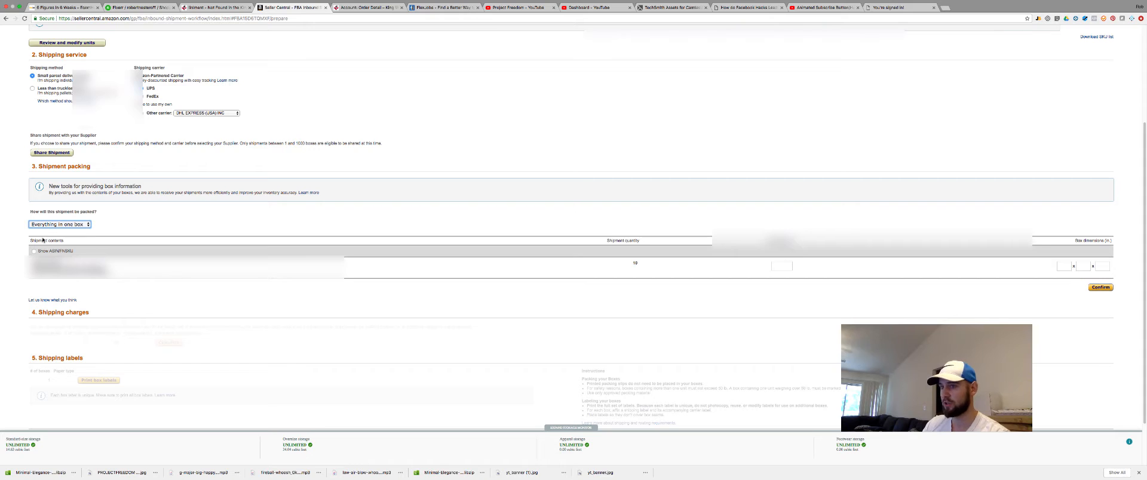
pyautogui.click(86, 224)
pyautogui.click(224, 217)
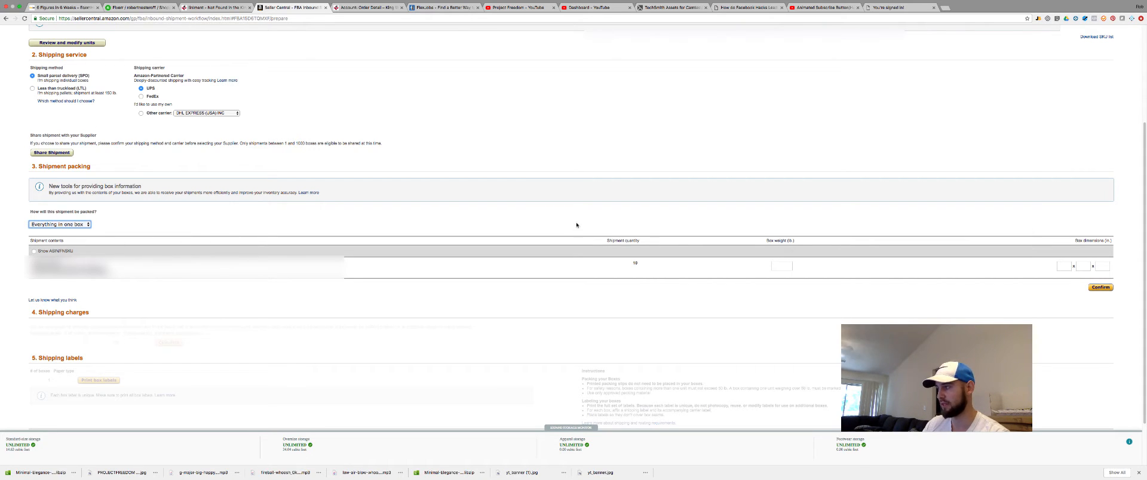
# Step: Enter the box weight, set the box dimensions to 10 x 10 x 10 inches, and confirm the box information
pyautogui.click(781, 266)
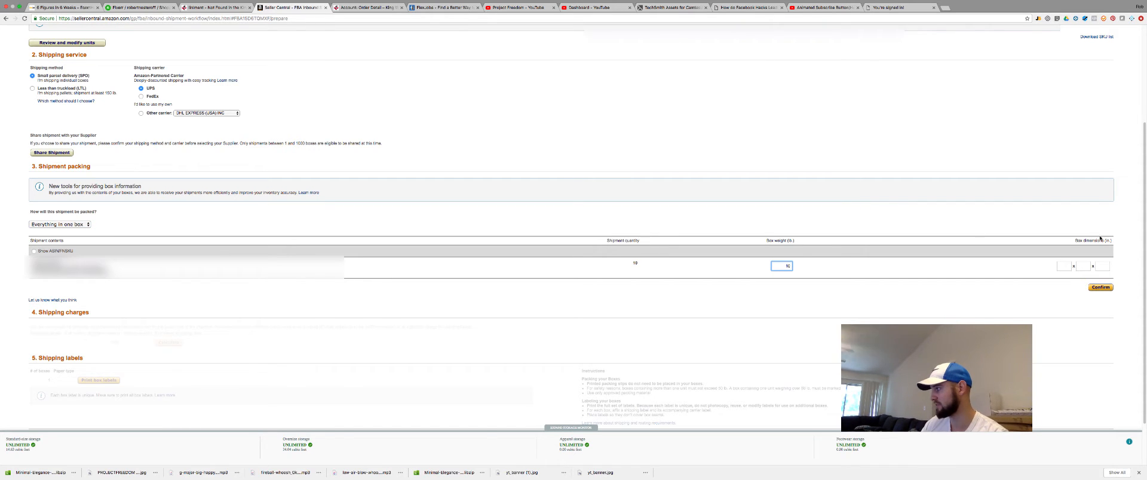
pyautogui.click(1067, 268)
pyautogui.write('10')
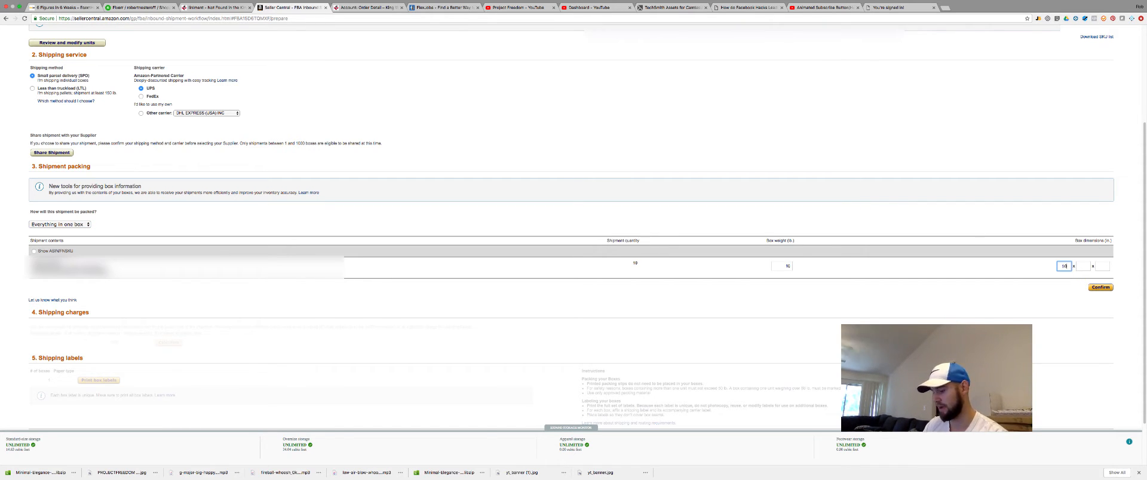
pyautogui.press('Tab')
pyautogui.write('10')
pyautogui.press('Tab')
pyautogui.write('10')
pyautogui.click(1099, 286)
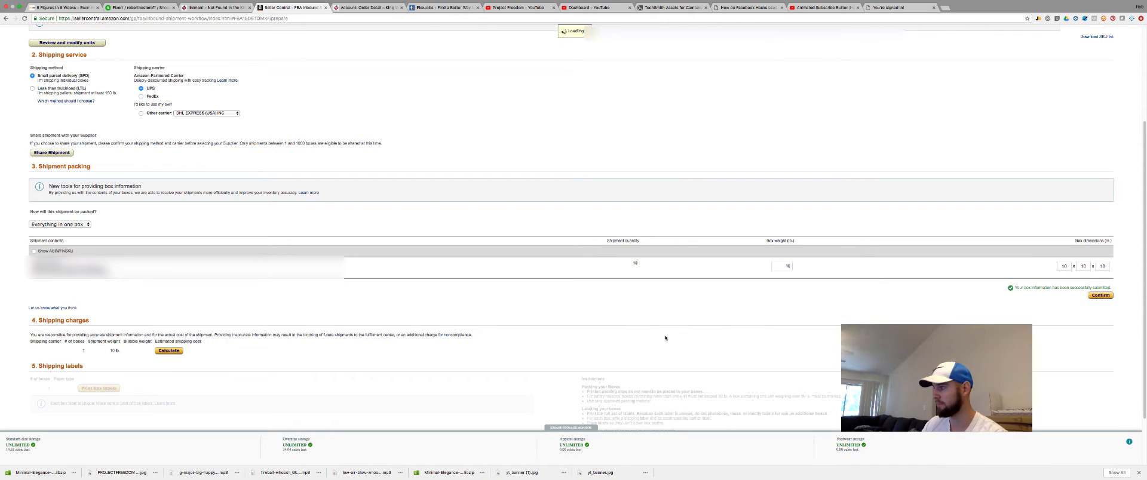
# Step: Calculate the estimated UPS shipping charges for the shipment
pyautogui.click(169, 351)
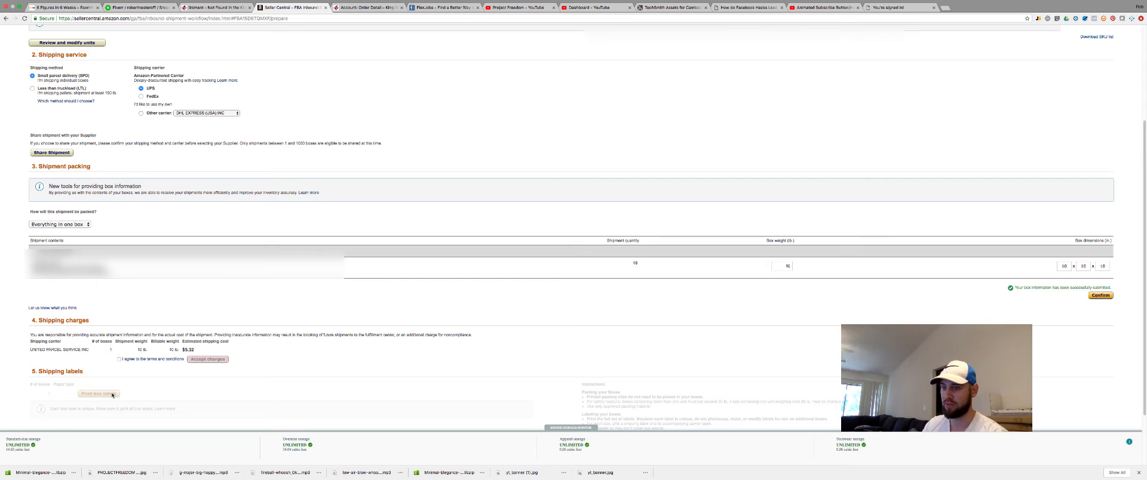
pyautogui.scroll(-3, 605, 354)
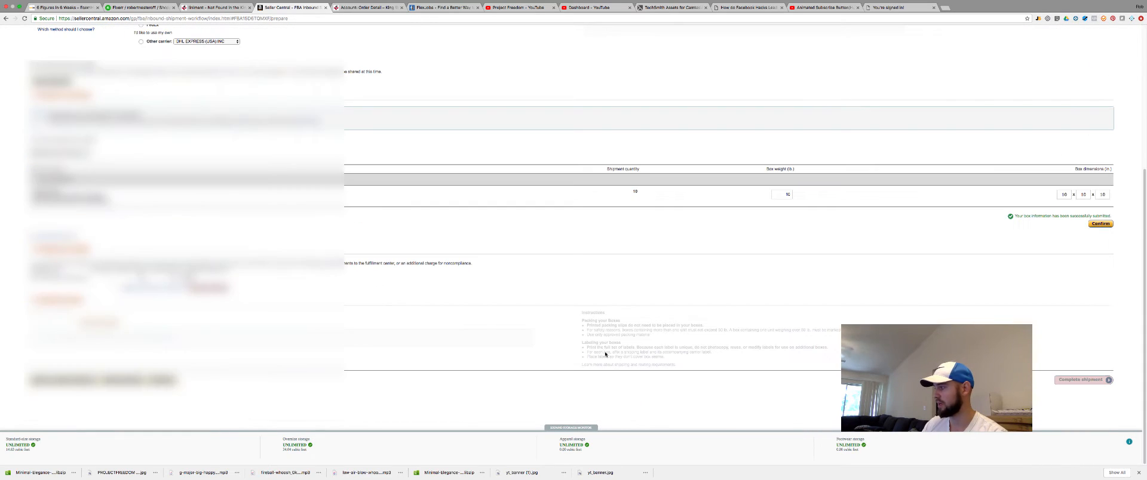